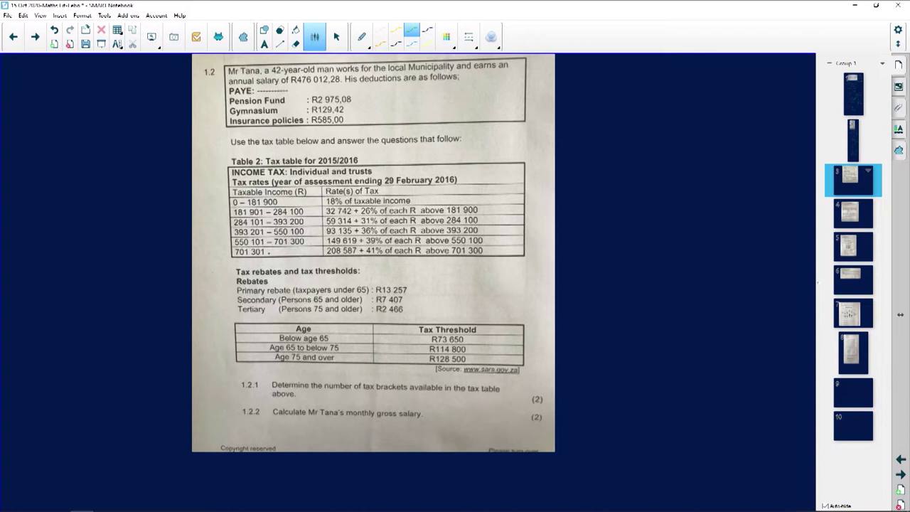
- Draw a green arrow pointing from question number 1.2 to its text and underline the annual salary R476 012,28
mouse_move(227, 81)
left_mouse_down()
mouse_move(253, 82)
mouse_move(216, 80)
mouse_move(222, 74)
left_mouse_up()
left_click(296, 44)
left_click(315, 37)
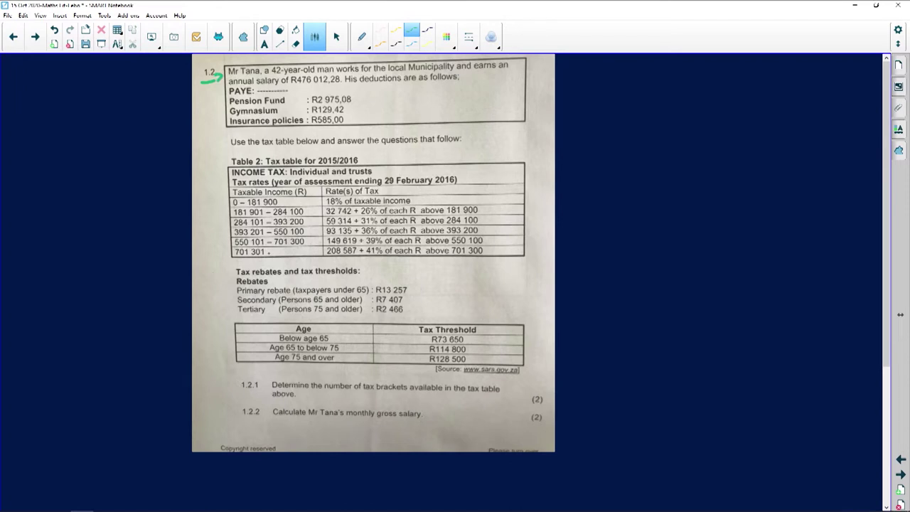
left_click_drag(287, 84, 341, 84)
- Draw a curly brace beside the tax threshold table and number the income rows of the tax table from 1 to 6
mouse_move(517, 303)
left_mouse_down()
mouse_move(527, 306)
mouse_move(525, 372)
left_mouse_up()
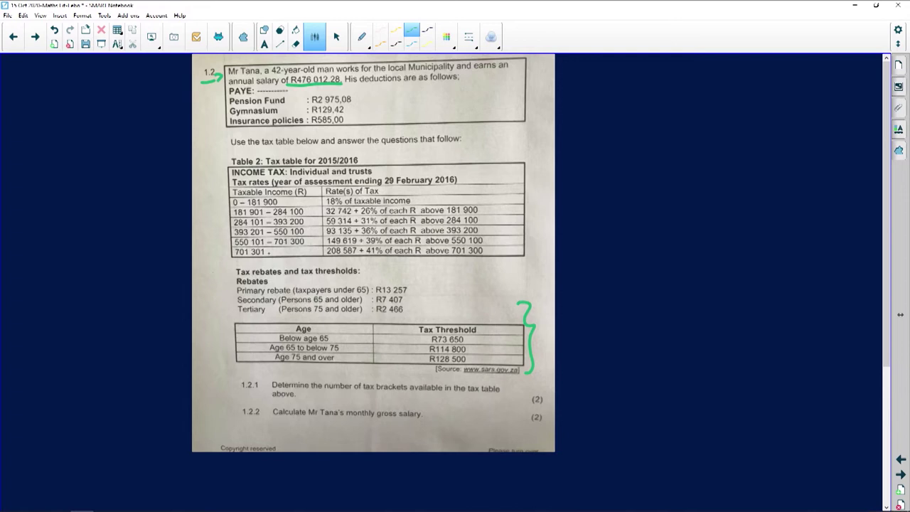
left_click_drag(210, 265, 227, 258)
left_click_drag(218, 191, 216, 257)
left_click(216, 208)
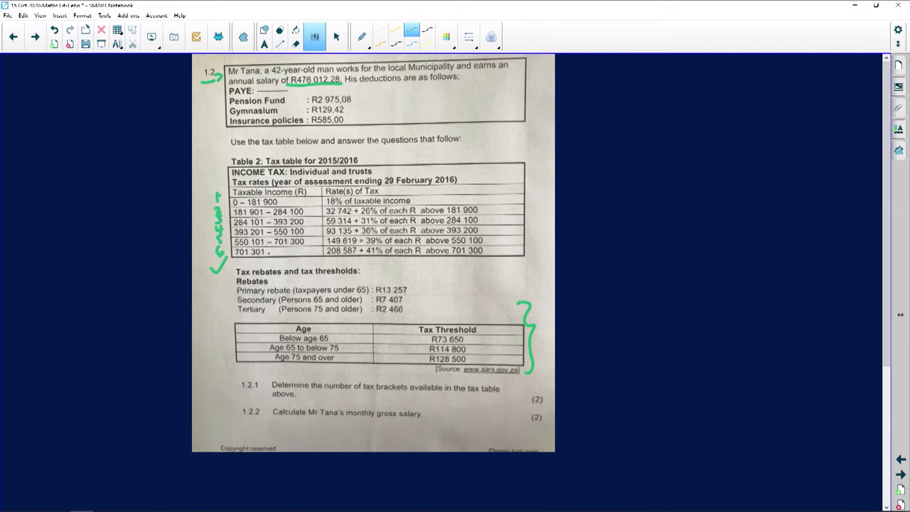
- Handwrite the answer "1) 6 tax brackets" in green below the question sheet
scroll(373, 253, "down", 4)
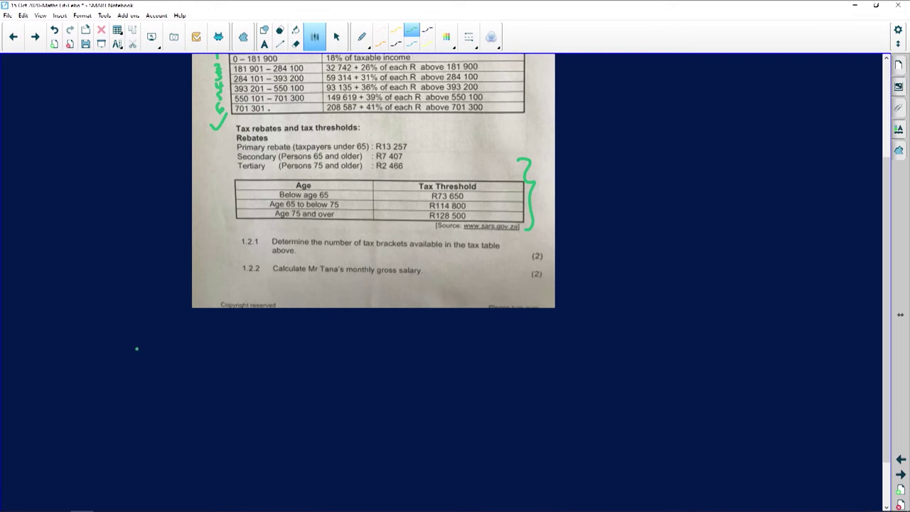
left_click_drag(135, 334, 138, 388)
mouse_move(214, 333)
left_mouse_down()
mouse_move(204, 335)
mouse_move(200, 360)
left_mouse_up()
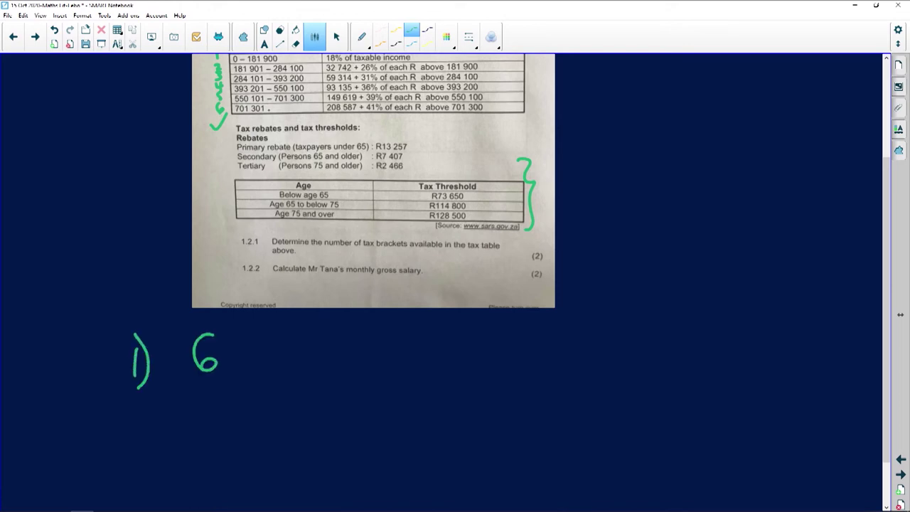
mouse_move(263, 334)
left_mouse_down()
mouse_move(261, 366)
mouse_move(276, 353)
left_mouse_up()
mouse_move(297, 351)
left_mouse_down()
mouse_move(280, 361)
mouse_move(324, 366)
left_mouse_up()
left_click_drag(324, 344, 304, 364)
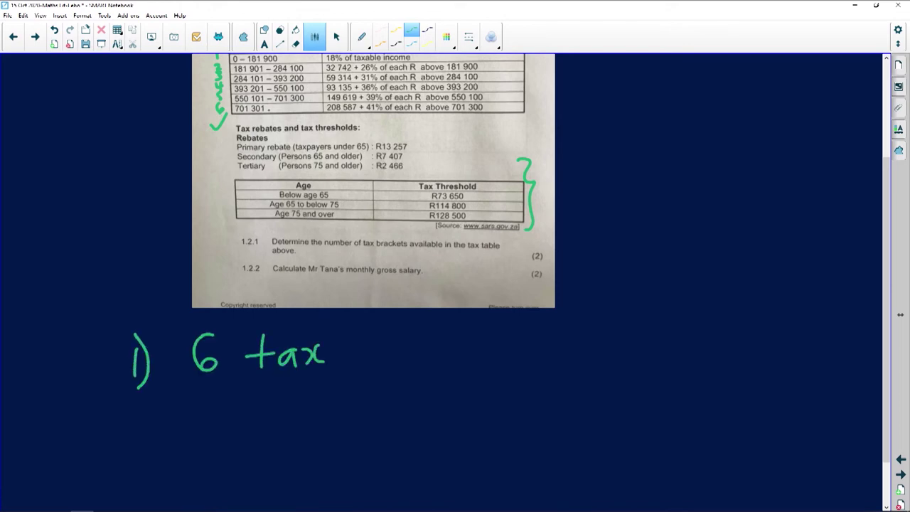
left_click_drag(375, 328, 375, 368)
mouse_move(395, 352)
left_mouse_down()
mouse_move(397, 370)
mouse_move(408, 353)
left_mouse_up()
left_click_drag(426, 355, 430, 370)
left_click_drag(452, 353, 451, 368)
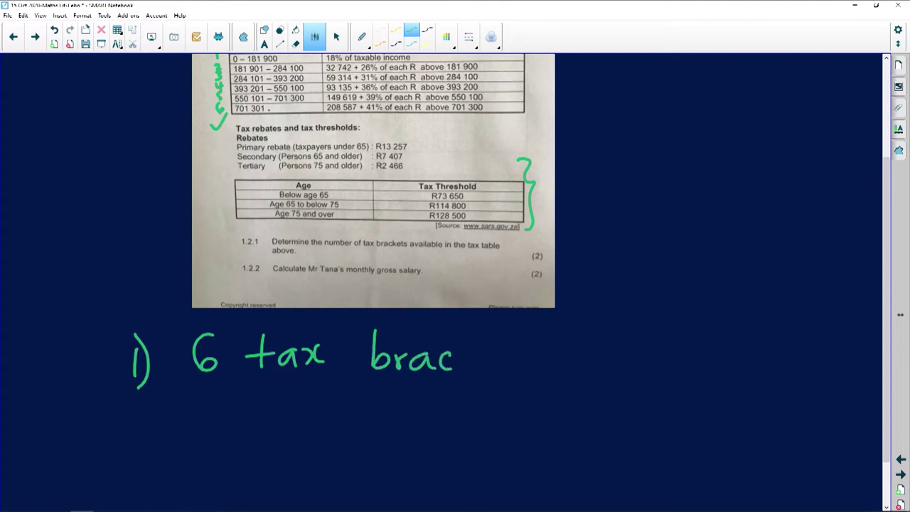
mouse_move(467, 333)
left_mouse_down()
mouse_move(468, 367)
mouse_move(484, 365)
left_mouse_up()
mouse_move(491, 355)
left_mouse_down()
mouse_move(496, 345)
mouse_move(505, 368)
left_mouse_up()
mouse_move(518, 338)
left_mouse_down()
mouse_move(520, 364)
mouse_move(524, 345)
mouse_move(535, 346)
mouse_move(532, 365)
left_mouse_up()
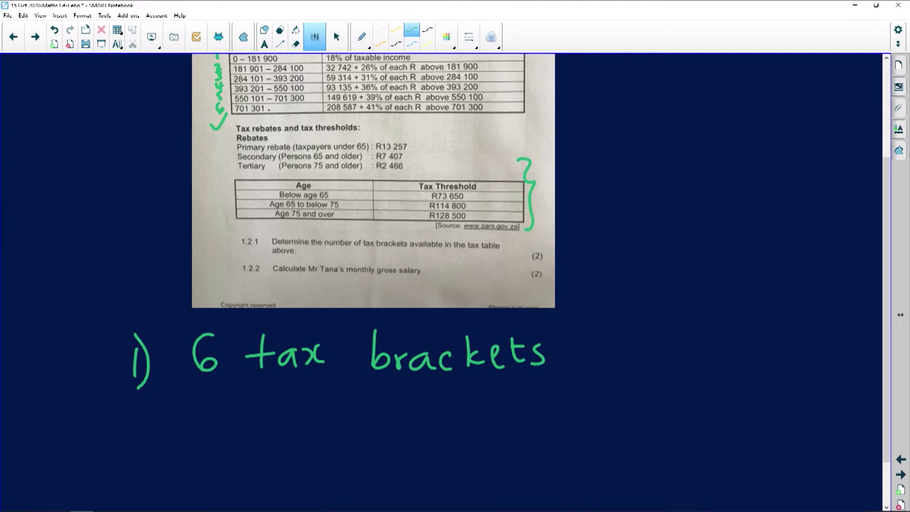
- Write the label "2)" under the first answer and underline "monthly" in question 1.2.2
mouse_move(124, 421)
left_mouse_down()
mouse_move(127, 442)
mouse_move(141, 447)
left_mouse_up()
left_click_drag(142, 406, 148, 460)
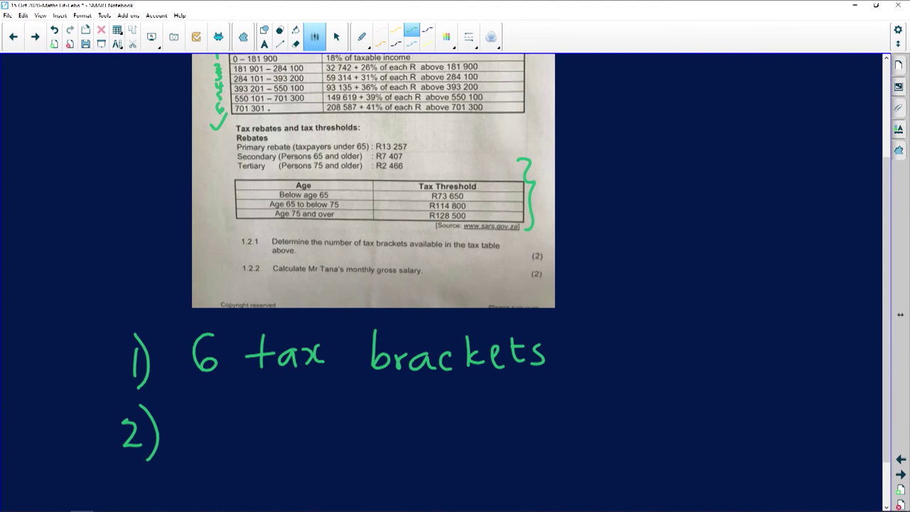
left_click_drag(341, 278, 377, 280)
- Handwrite the annual salary "R476 012.28" beside the label of answer 2
mouse_move(214, 406)
left_mouse_down()
mouse_move(214, 445)
mouse_move(219, 425)
mouse_move(243, 442)
left_mouse_up()
mouse_move(258, 416)
left_mouse_down()
mouse_move(256, 434)
mouse_move(281, 437)
left_mouse_up()
left_click_drag(270, 421, 271, 449)
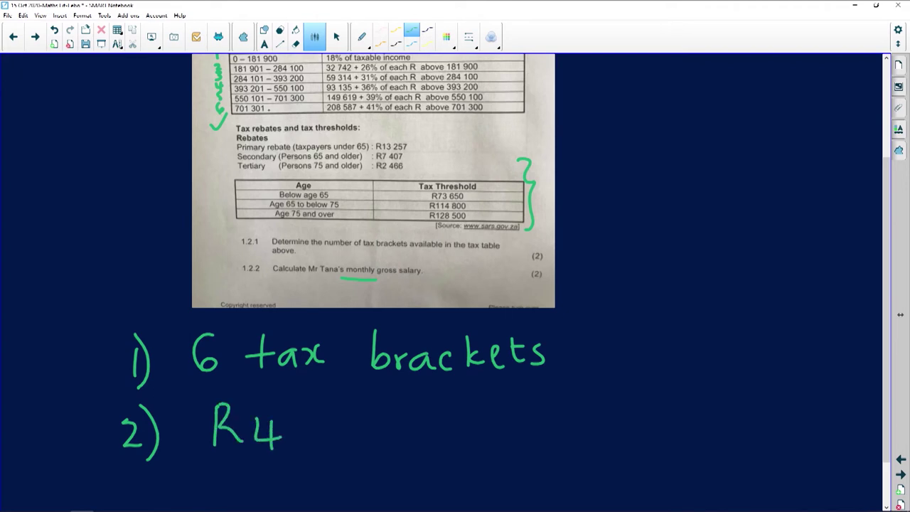
left_click_drag(285, 418, 304, 445)
mouse_move(337, 413)
left_mouse_down()
mouse_move(330, 445)
mouse_move(322, 435)
left_mouse_up()
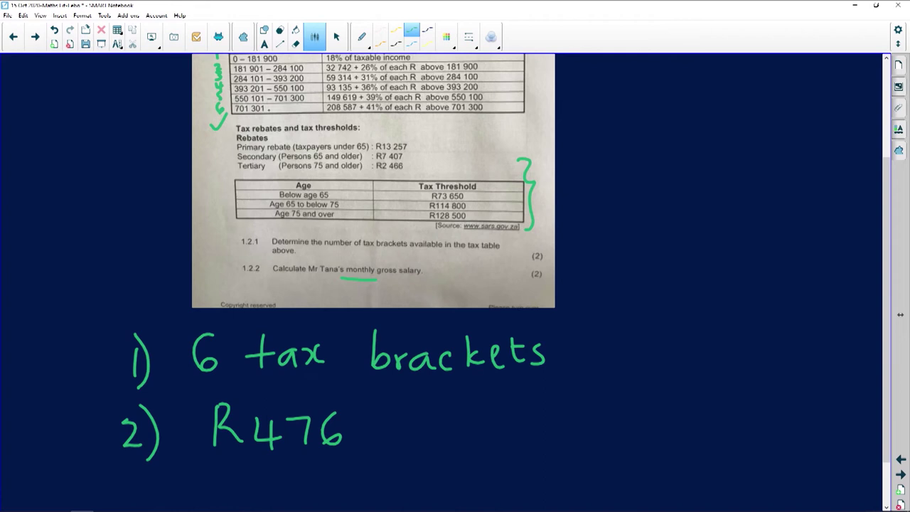
mouse_move(384, 417)
left_mouse_down()
mouse_move(374, 435)
mouse_move(388, 419)
mouse_move(415, 442)
left_mouse_up()
left_click_drag(425, 419, 450, 441)
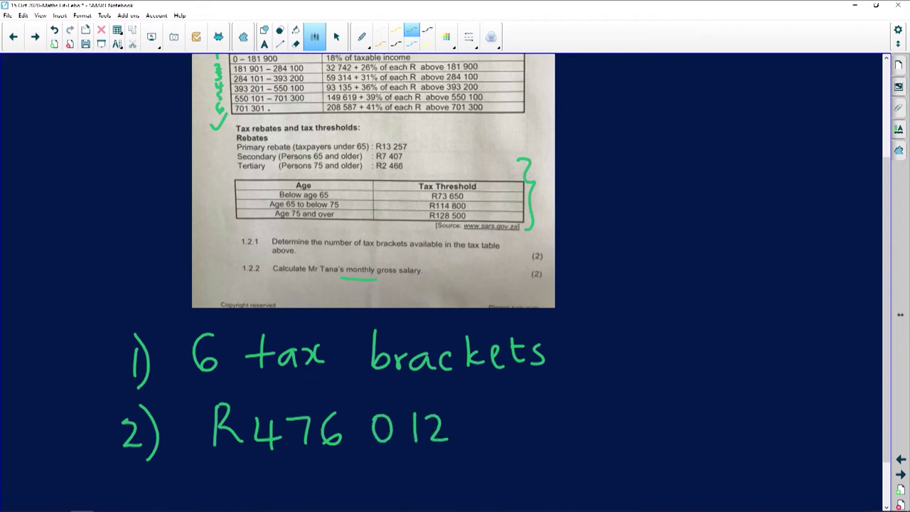
left_click_drag(462, 438, 459, 446)
mouse_move(473, 421)
left_mouse_down()
mouse_move(477, 415)
mouse_move(493, 441)
left_mouse_up()
mouse_move(516, 412)
left_mouse_down()
mouse_move(506, 415)
mouse_move(514, 413)
left_mouse_up()
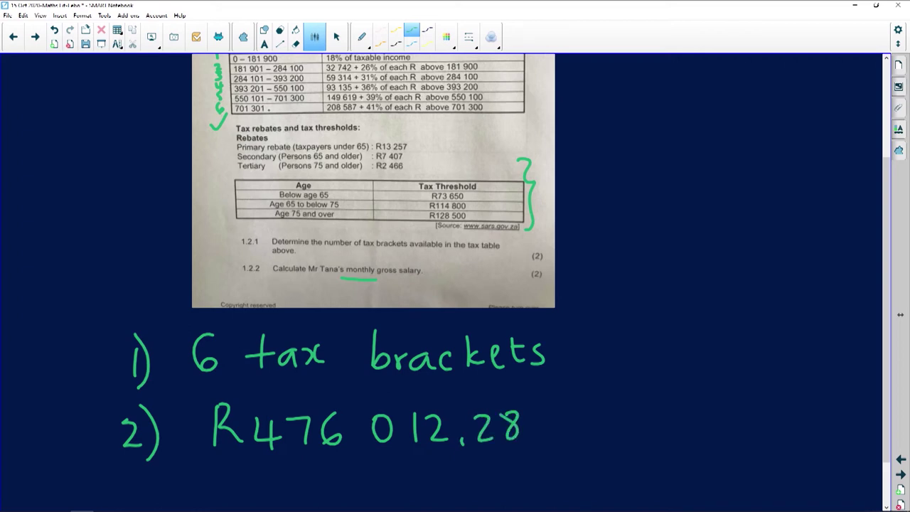
- Complete the calculation in answer 2 with "÷ 12" and start a new line below it with an equals sign
scroll(454, 284, "down", 2)
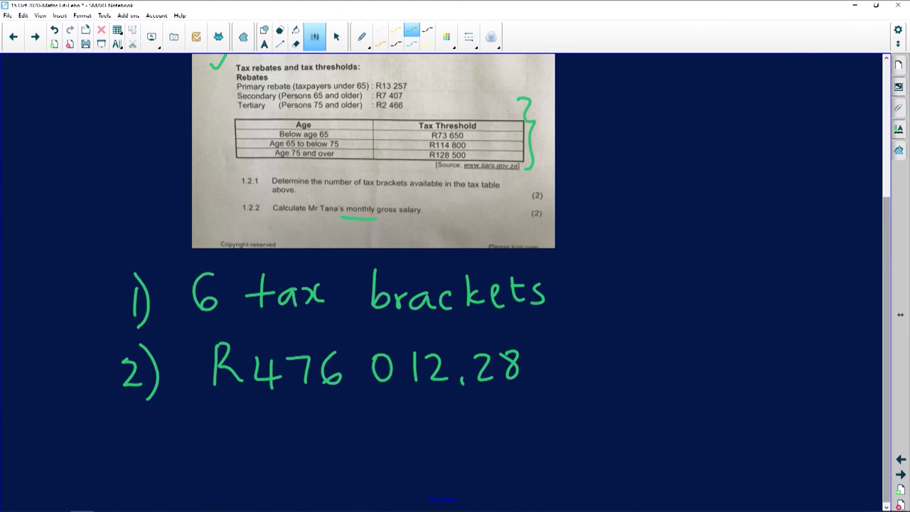
scroll(455, 285, "down", 5)
mouse_move(557, 142)
left_mouse_down()
mouse_move(587, 143)
mouse_move(571, 128)
left_mouse_up()
left_click_drag(572, 148, 572, 151)
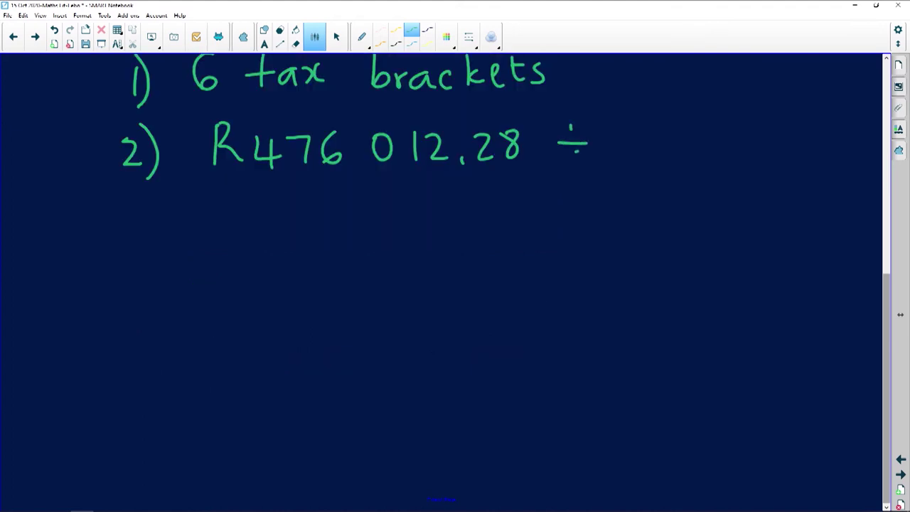
mouse_move(623, 125)
left_mouse_down()
mouse_move(623, 156)
mouse_move(662, 155)
left_mouse_up()
left_click_drag(166, 214, 190, 213)
left_click(165, 231)
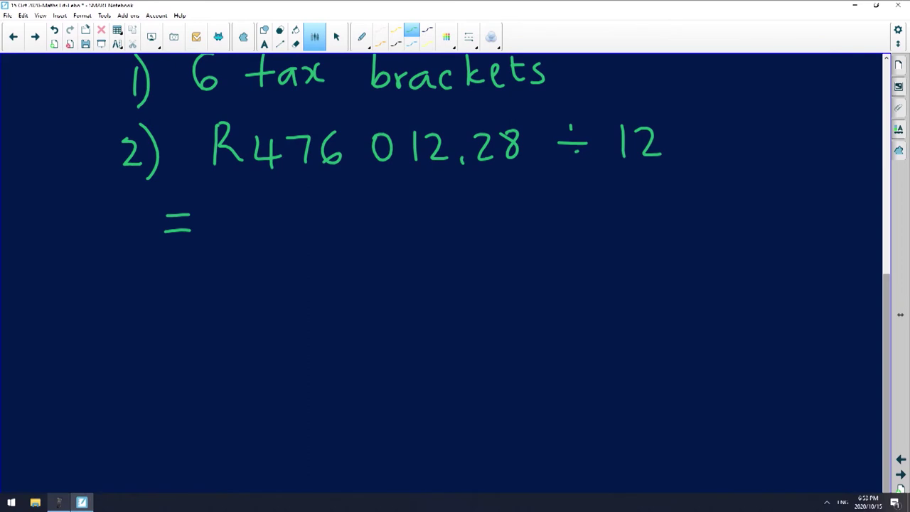
- Switch to the SHARP calculator, compute 476012.28 ÷ 12, and return to the SMART Notebook page
left_click(58, 502)
left_click(171, 242)
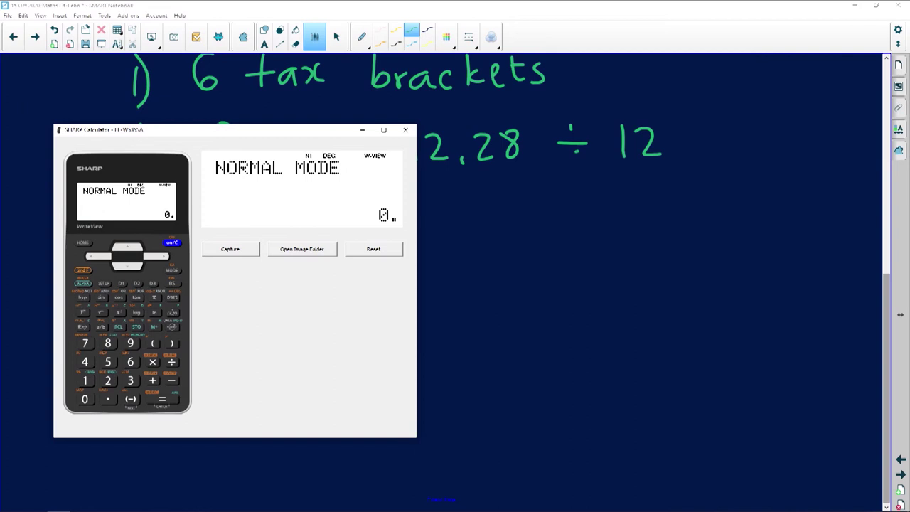
type("476")
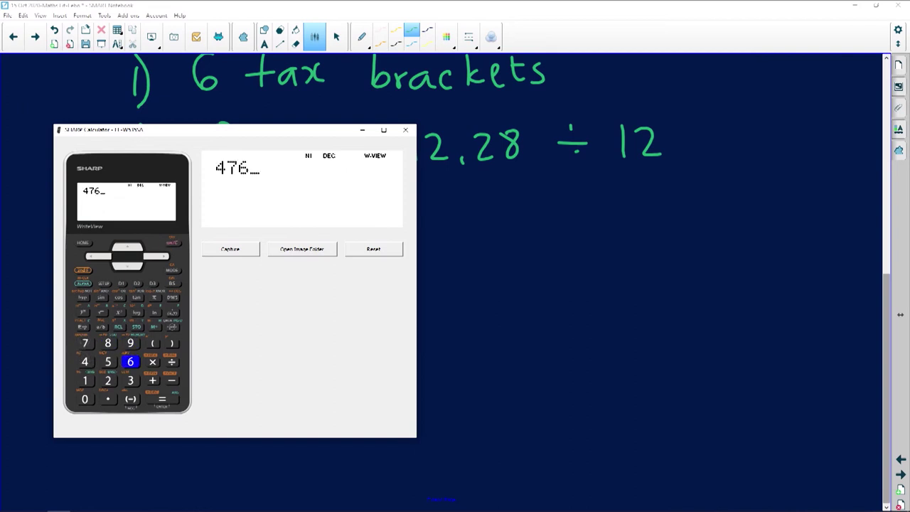
type("012")
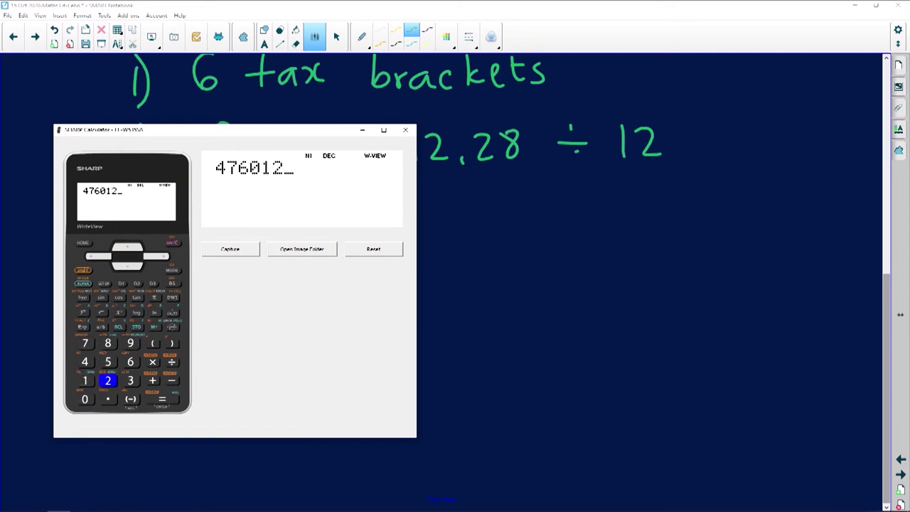
type(".28")
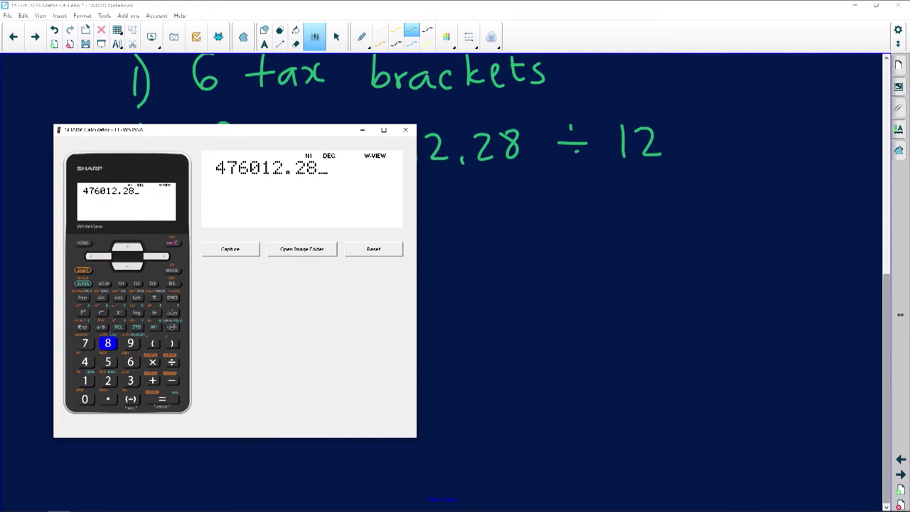
type("/12")
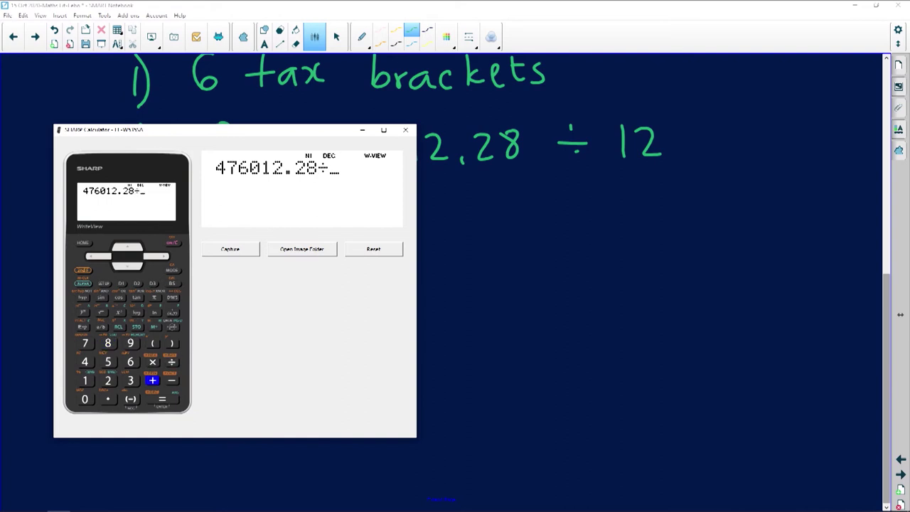
key("Return")
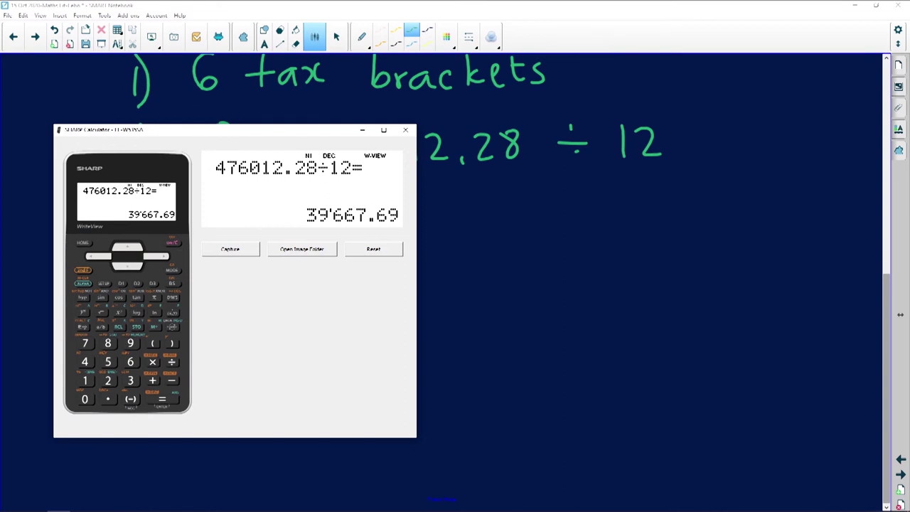
left_click(360, 129)
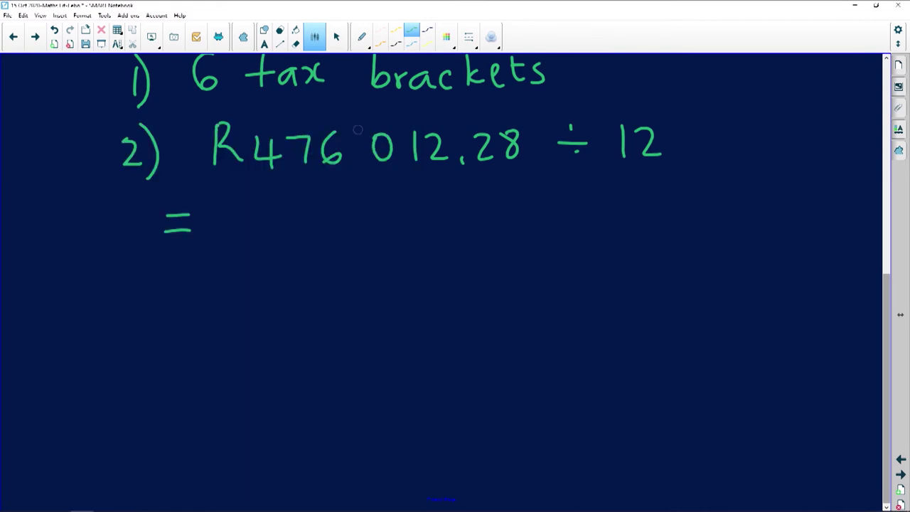
- Handwrite the result "R39 667,69" after the equals sign, rechecking the decimals on the calculator
left_click_drag(226, 192, 228, 245)
left_click_drag(226, 193, 256, 243)
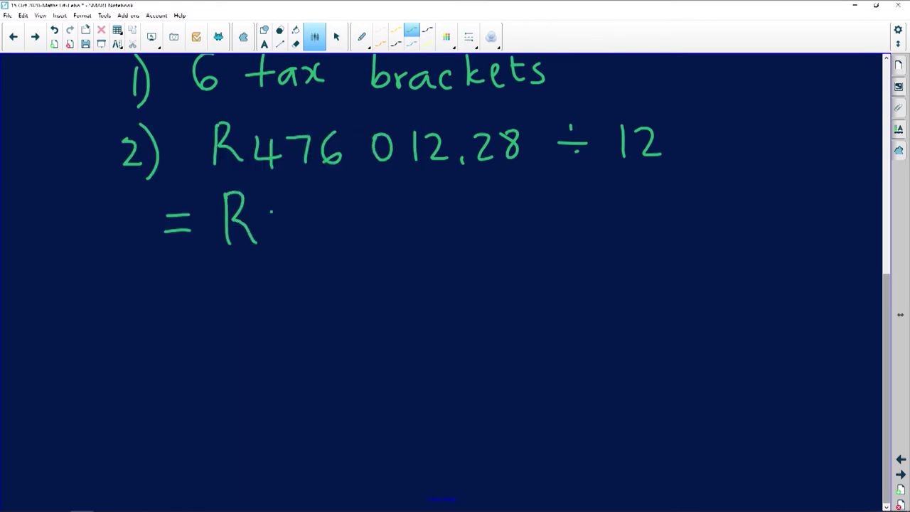
left_click_drag(273, 211, 278, 242)
mouse_move(328, 208)
left_mouse_down()
mouse_move(312, 215)
mouse_move(331, 246)
left_mouse_up()
left_click_drag(393, 203, 380, 227)
mouse_move(424, 203)
left_mouse_down()
mouse_move(412, 226)
mouse_move(452, 233)
left_mouse_up()
left_click_drag(482, 228, 477, 241)
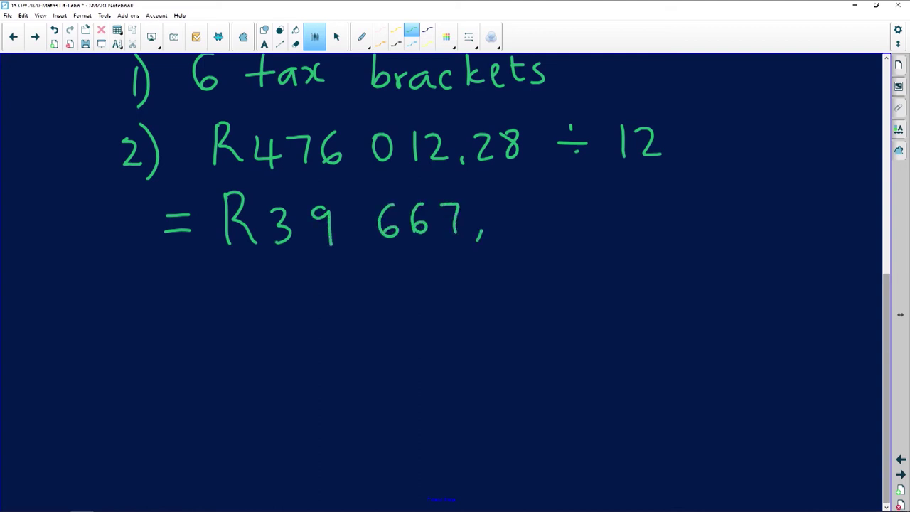
left_click(58, 502)
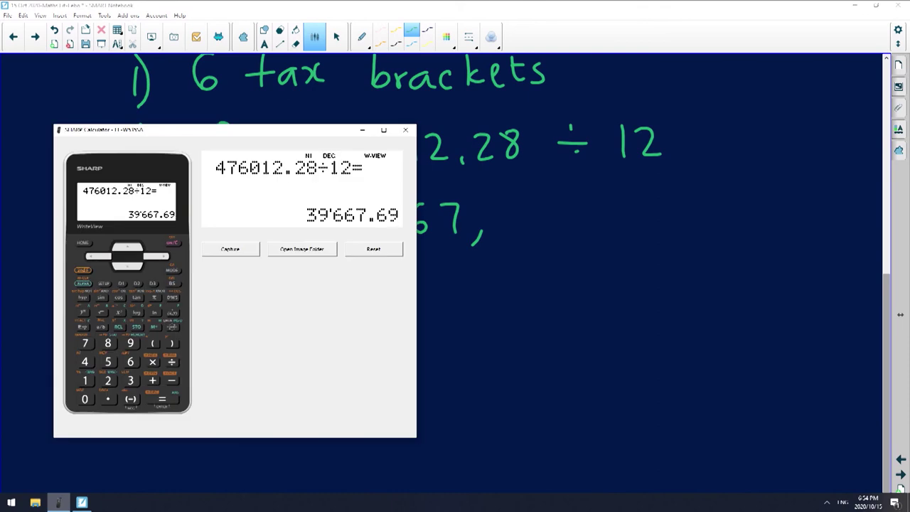
left_click(362, 129)
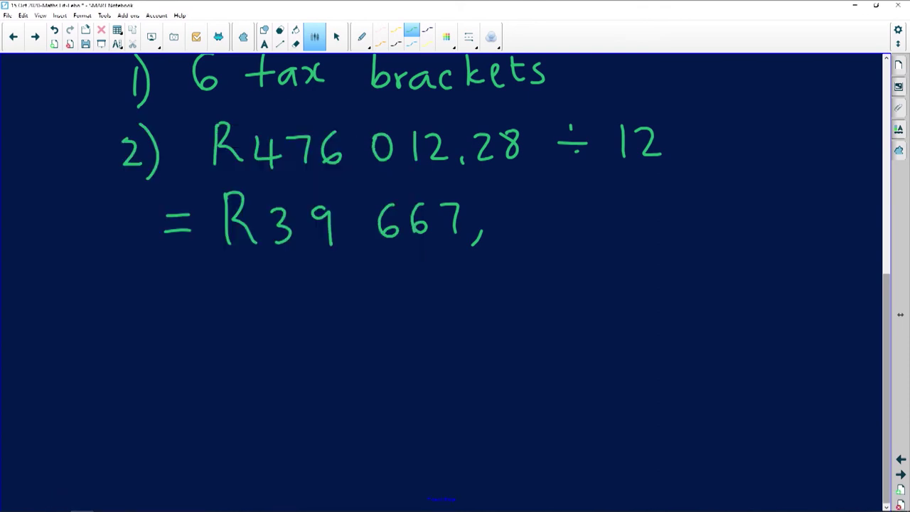
left_click_drag(524, 202, 509, 232)
mouse_move(560, 208)
left_mouse_down()
mouse_move(548, 222)
mouse_move(562, 249)
left_mouse_up()
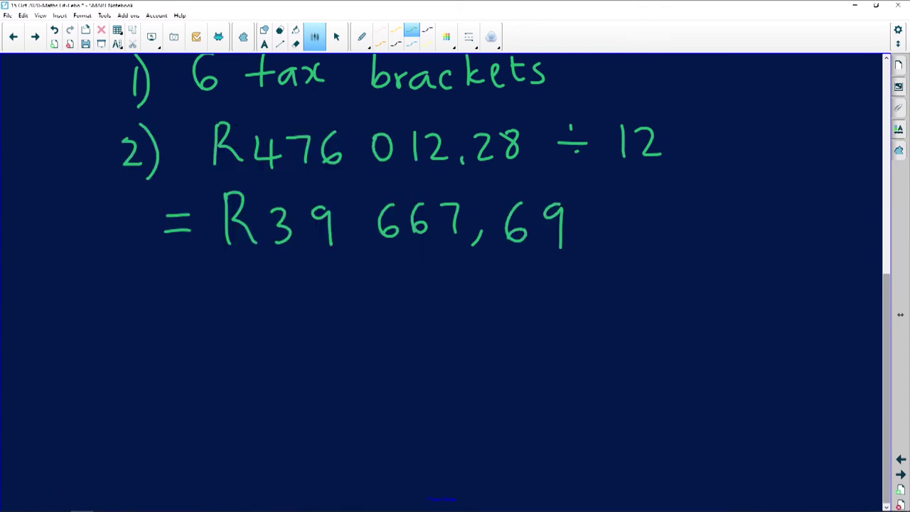
- Write "per month" after the result, erasing and rewriting "month" to leave a clear space between the words
mouse_move(626, 224)
left_mouse_down()
mouse_move(626, 273)
mouse_move(622, 245)
left_mouse_up()
mouse_move(648, 235)
left_mouse_down()
mouse_move(658, 227)
mouse_move(668, 244)
left_mouse_up()
left_click_drag(677, 237, 689, 220)
left_click_drag(701, 236, 709, 223)
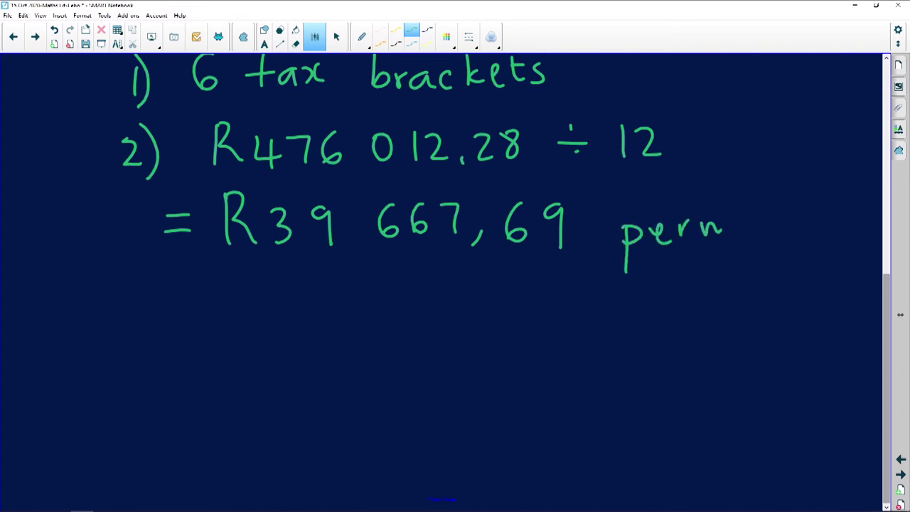
left_click(295, 44)
mouse_move(717, 232)
left_mouse_down()
mouse_move(706, 226)
mouse_move(730, 240)
mouse_move(758, 241)
mouse_move(769, 228)
mouse_move(801, 239)
left_mouse_up()
left_click(314, 37)
mouse_move(817, 214)
left_mouse_down()
mouse_move(819, 238)
mouse_move(827, 224)
mouse_move(851, 239)
left_mouse_up()
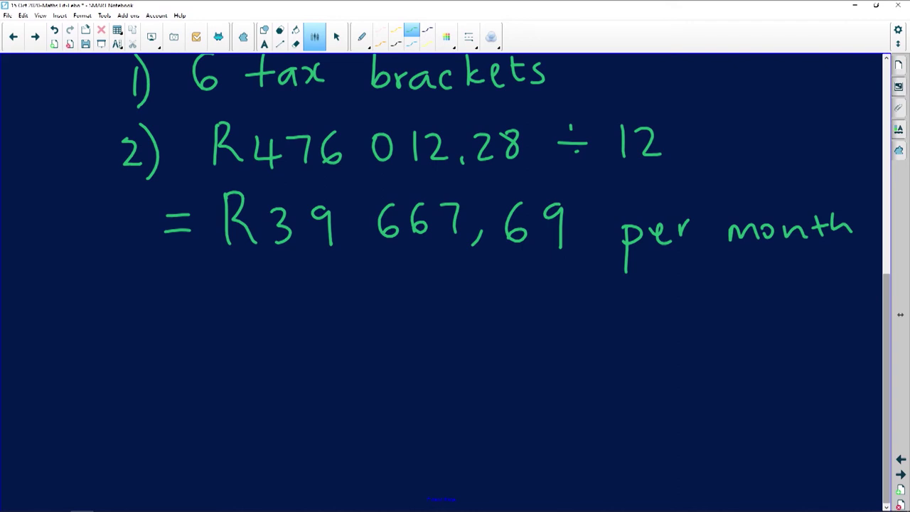
- Write the label for the next answer below the monthly salary result
mouse_move(126, 313)
left_mouse_down()
mouse_move(139, 326)
mouse_move(128, 348)
left_mouse_up()
left_click_drag(146, 280, 124, 351)
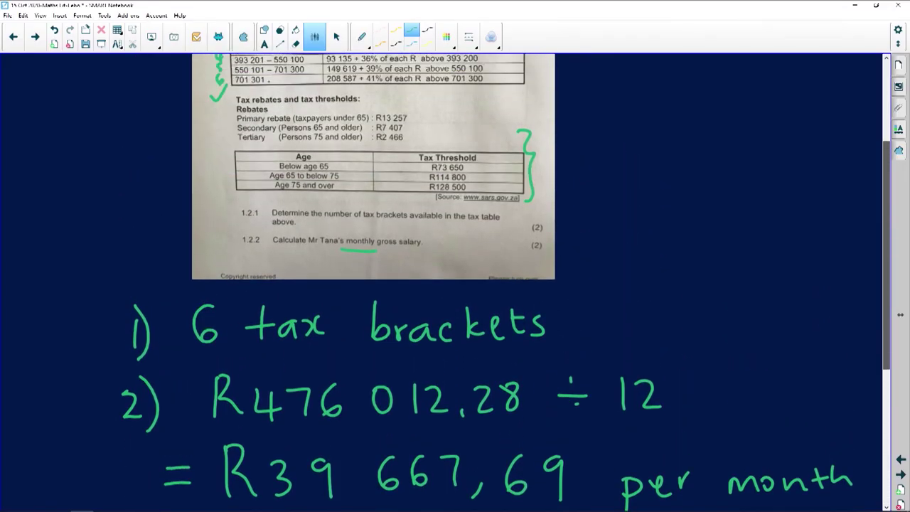
scroll(455, 277, "up", 3)
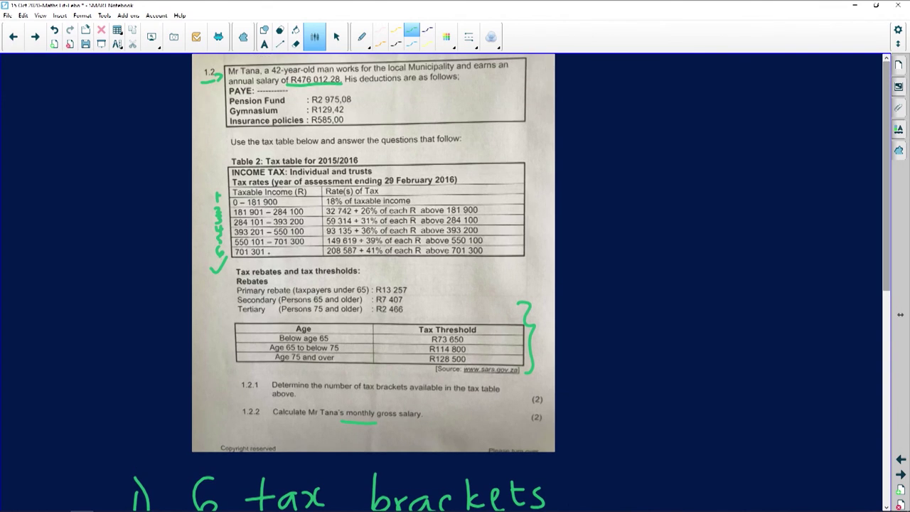